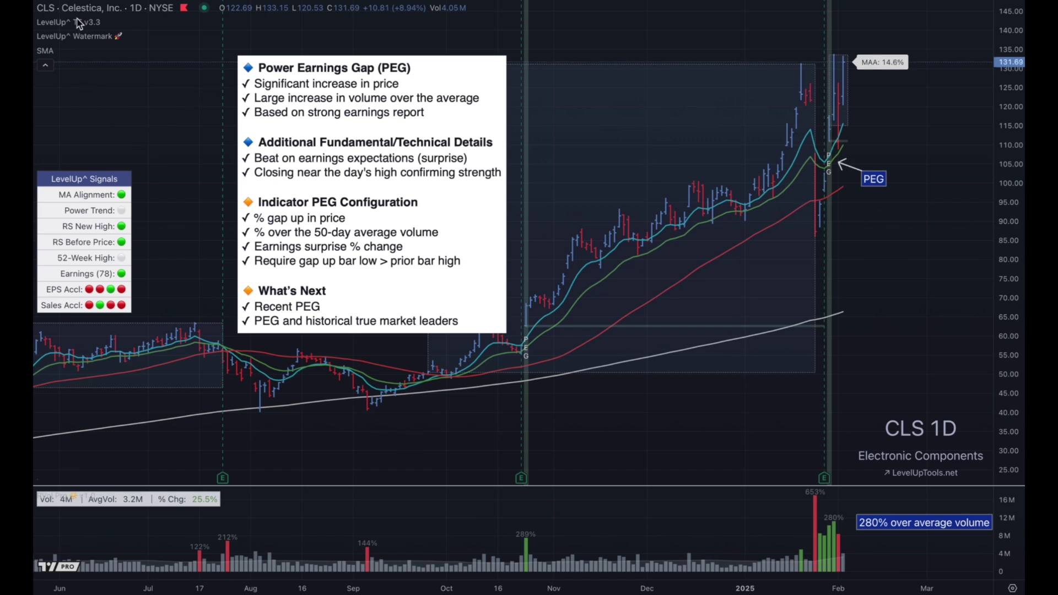
Open the LevelUp^ TF indicator settings from its legend gear on the CLS daily chart.
left_click(127, 22)
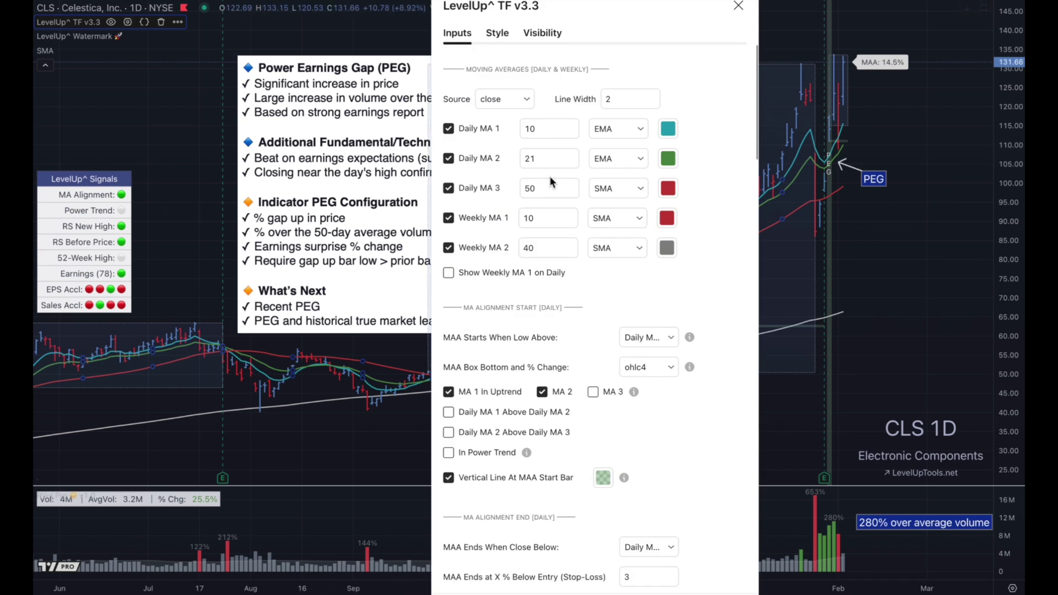
Scroll to the Power Earnings Gap inputs (8% gap-up, 100% volume change) and move the dialog left.
scroll(550, 176, "down", 8)
scroll(550, 176, "down", 20)
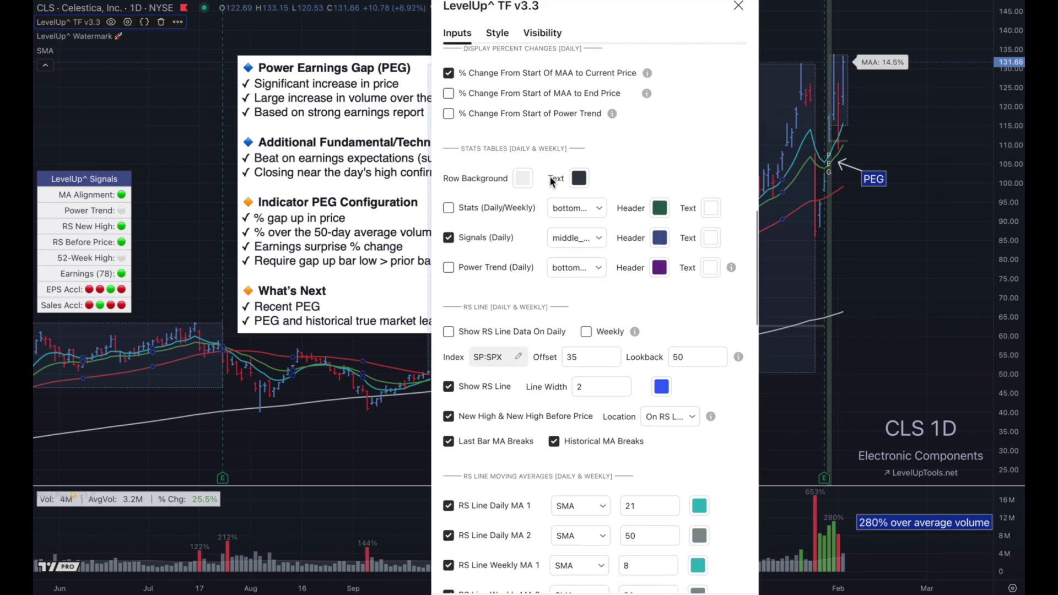
scroll(550, 176, "down", 5)
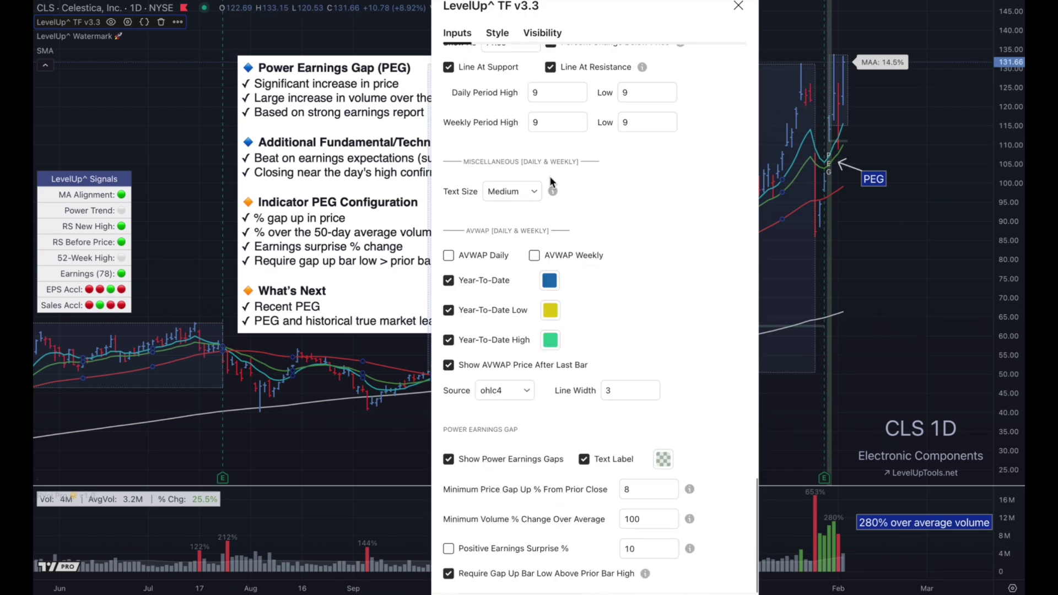
left_click_drag(639, 5, 412, 31)
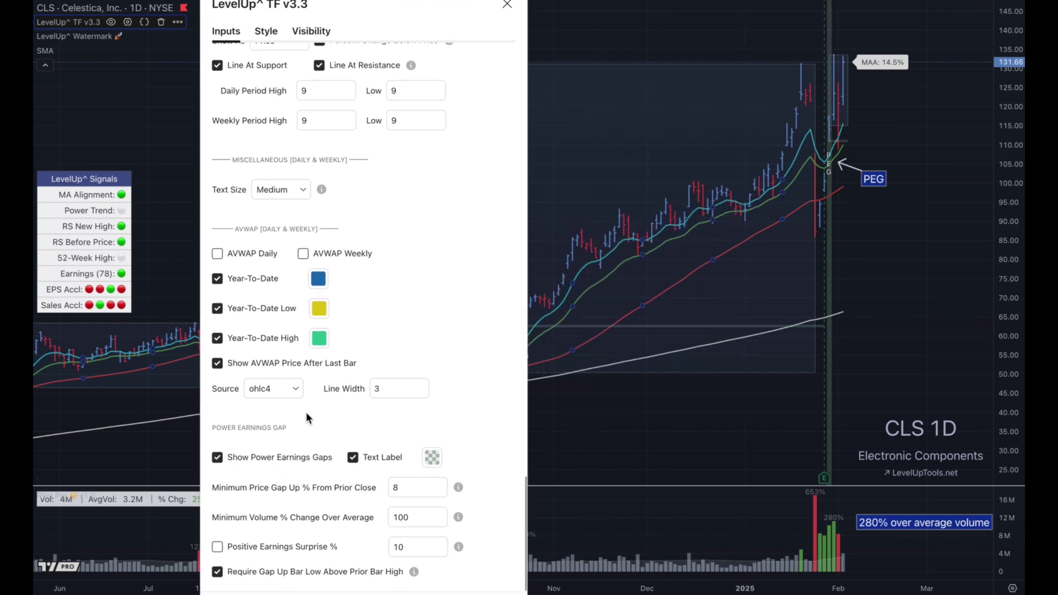
Toggle the Power Earnings Gap markers off and back on, and enable PEG text labels.
left_click(274, 456)
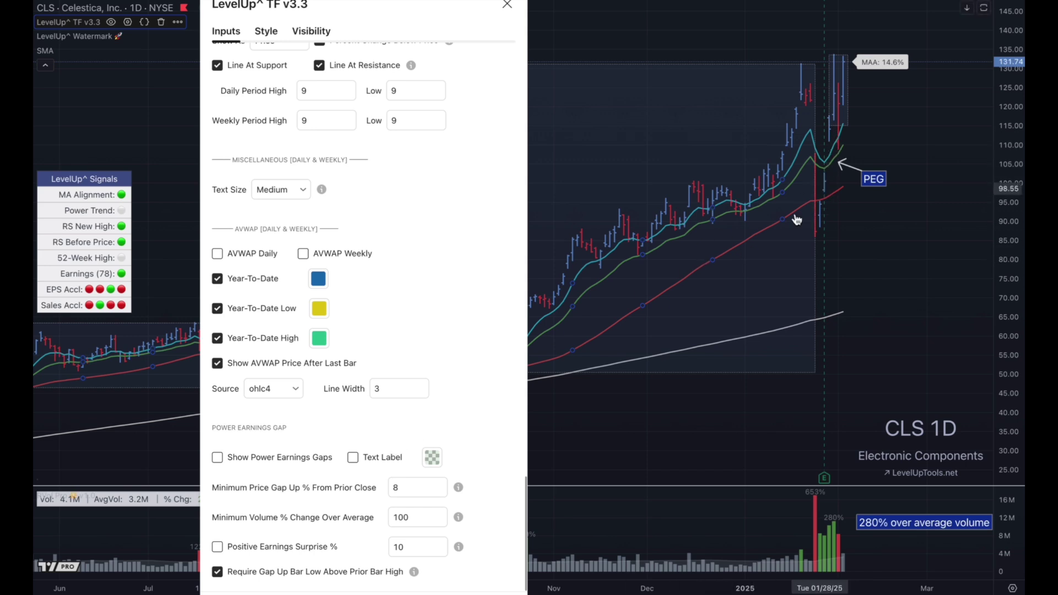
left_click(276, 459)
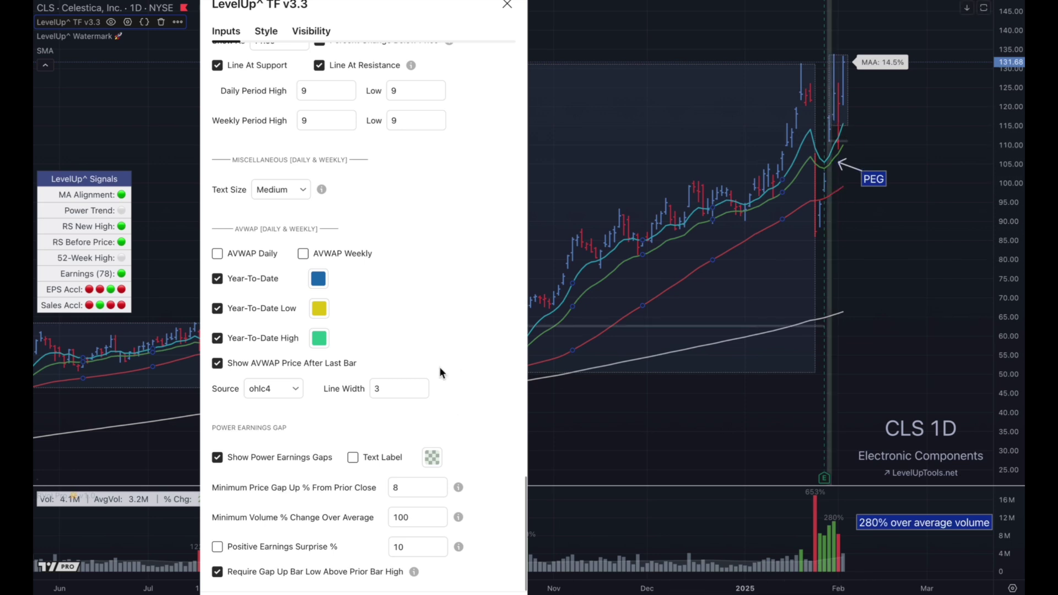
left_click(355, 457)
Require a 10% positive earnings surprise for PEG bars and close the settings.
left_click(422, 514)
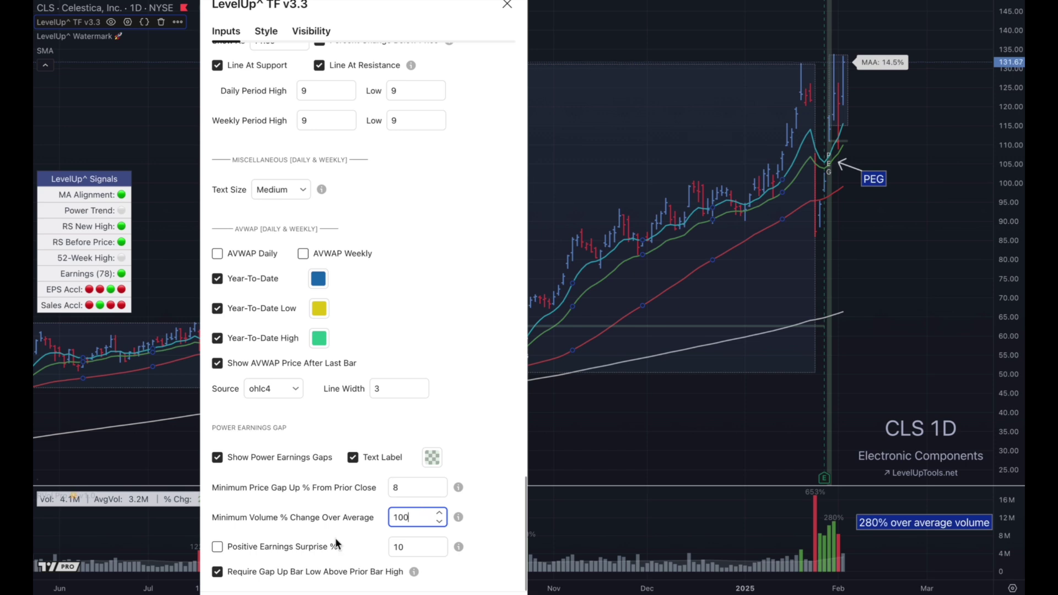
left_click(232, 547)
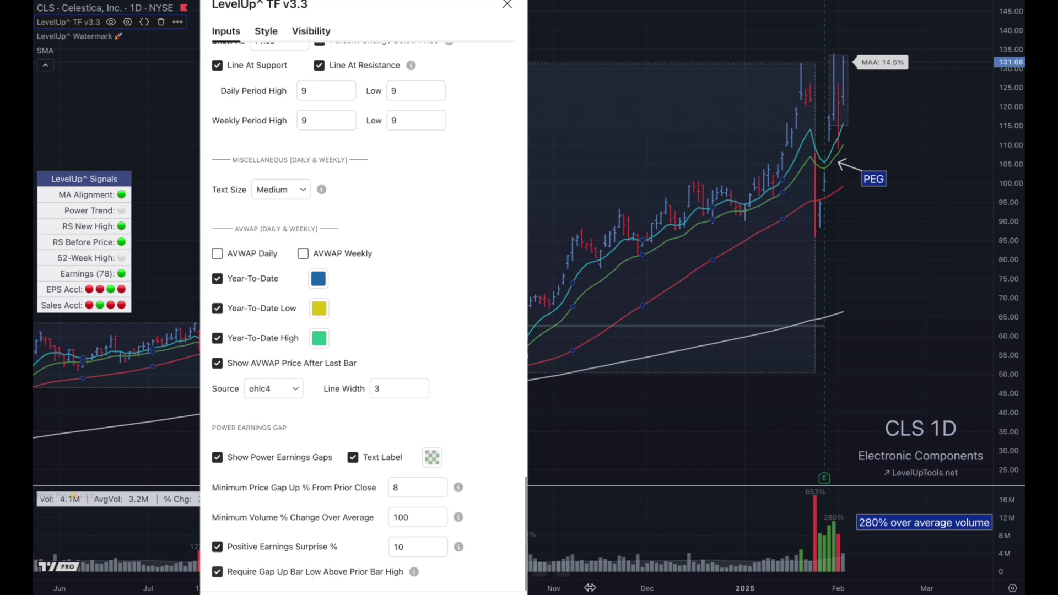
left_click(609, 402)
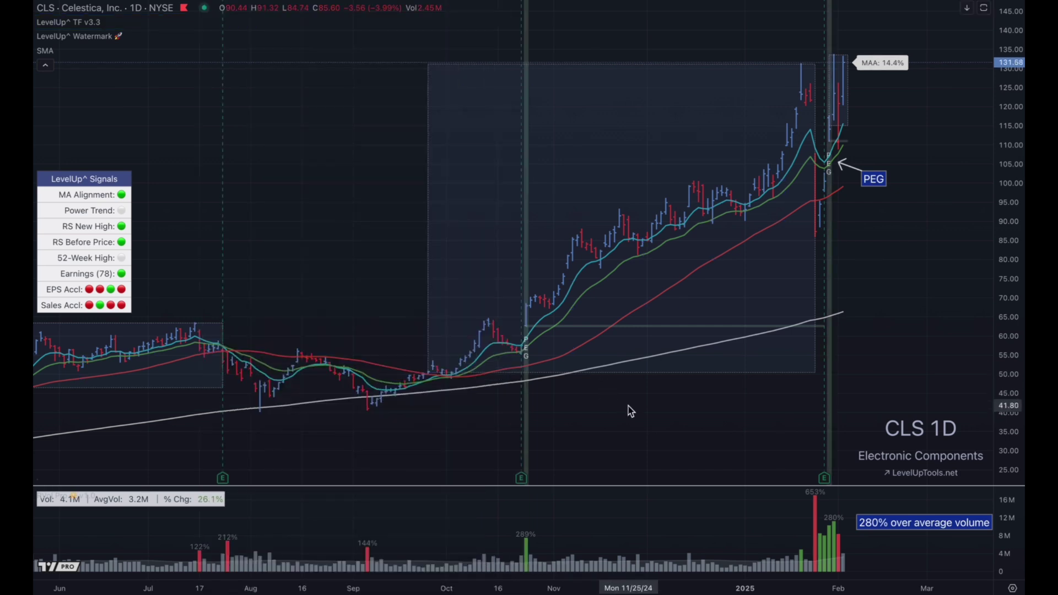
Draw arrows at the CLS PEG bar and latest candles, then move on to PLTR.
left_click_drag(627, 406, 533, 335)
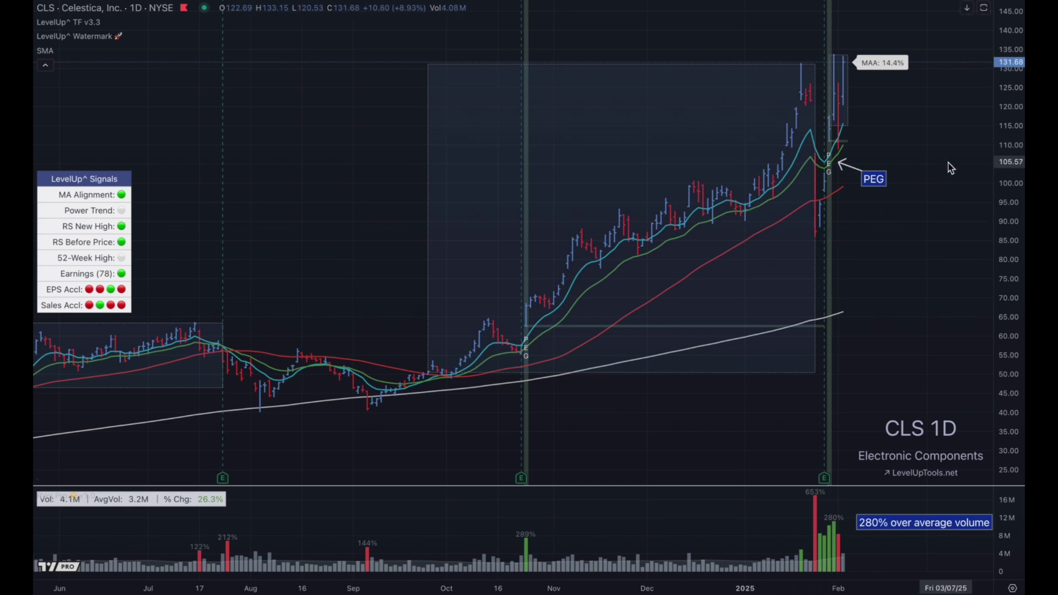
mouse_move(946, 161)
left_mouse_down()
mouse_move(836, 129)
mouse_move(846, 91)
left_mouse_up()
key("Down")
Zoom the PLTR chart out and draw arrows at the latest volume surge and each PEG marker.
left_click_drag(774, 508, 820, 527)
scroll(711, 331, "down", 5)
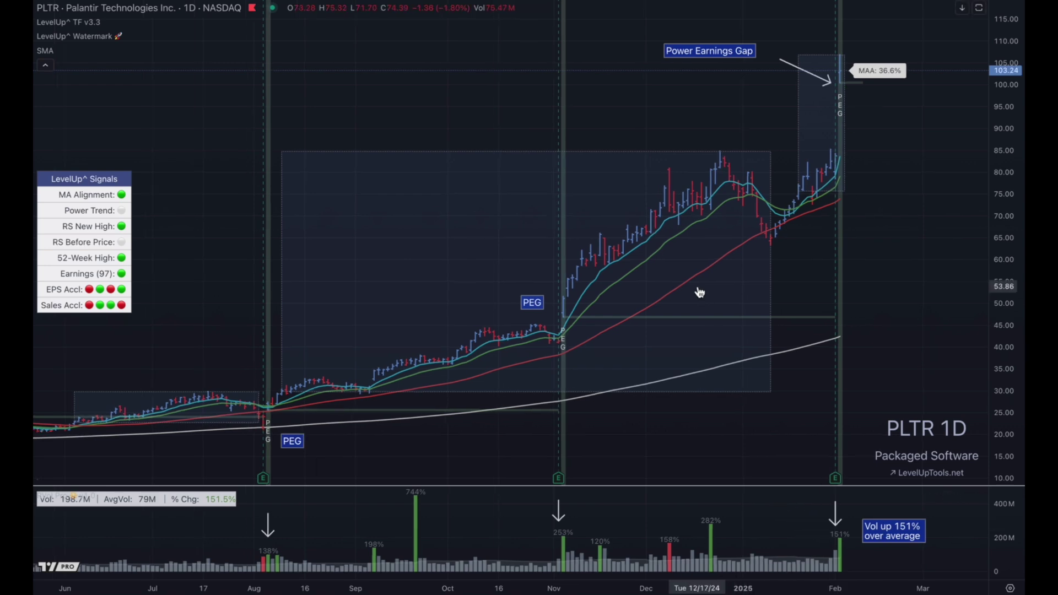
scroll(700, 292, "down", 5)
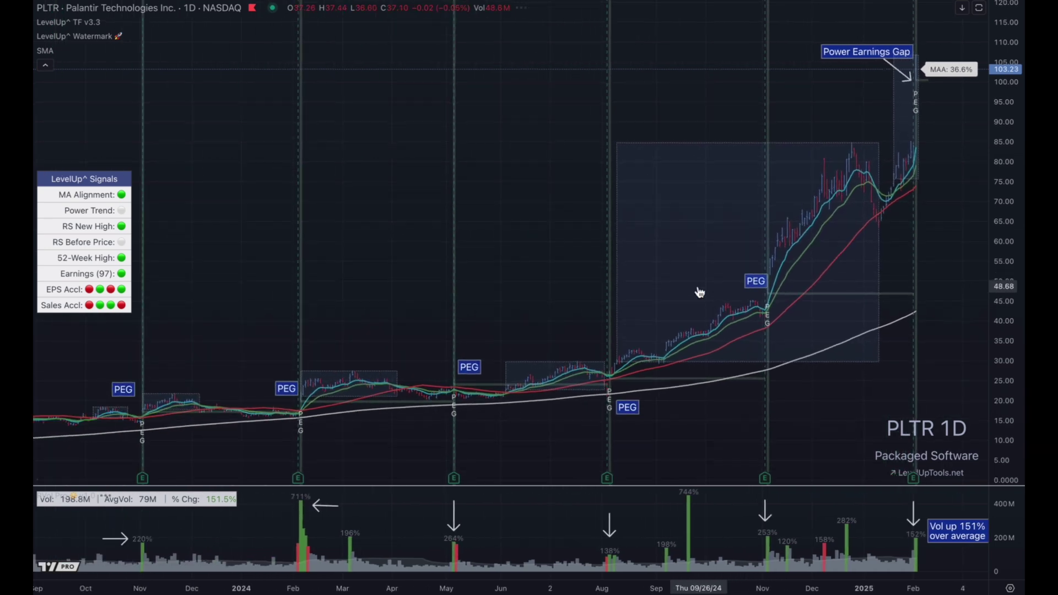
left_click_drag(99, 466, 136, 421)
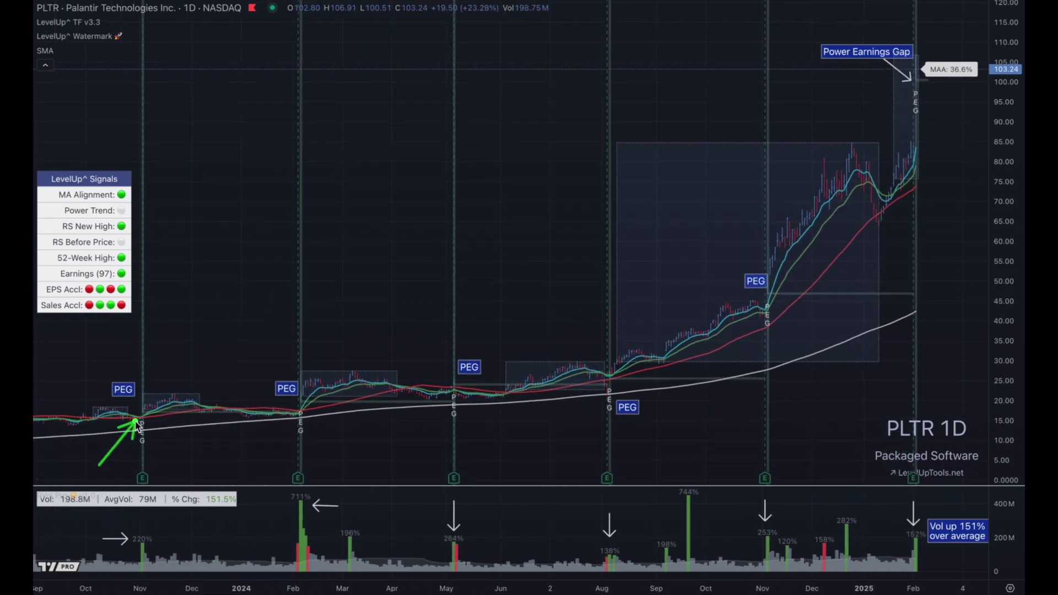
left_click_drag(255, 453, 287, 413)
left_click_drag(423, 430, 443, 408)
left_click_drag(568, 443, 587, 418)
left_click_drag(741, 358, 751, 338)
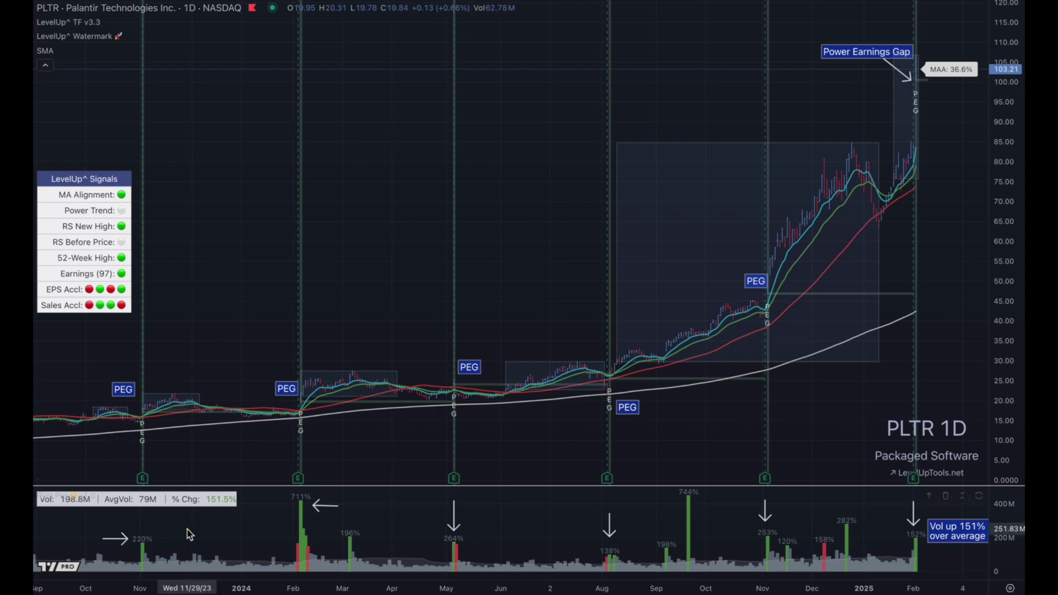
Mark the 220%, 711%, 264%, 138% and 253% volume bars, clear the arrows, then load TEAM.
left_click_drag(179, 527, 146, 537)
left_click_drag(344, 519, 316, 519)
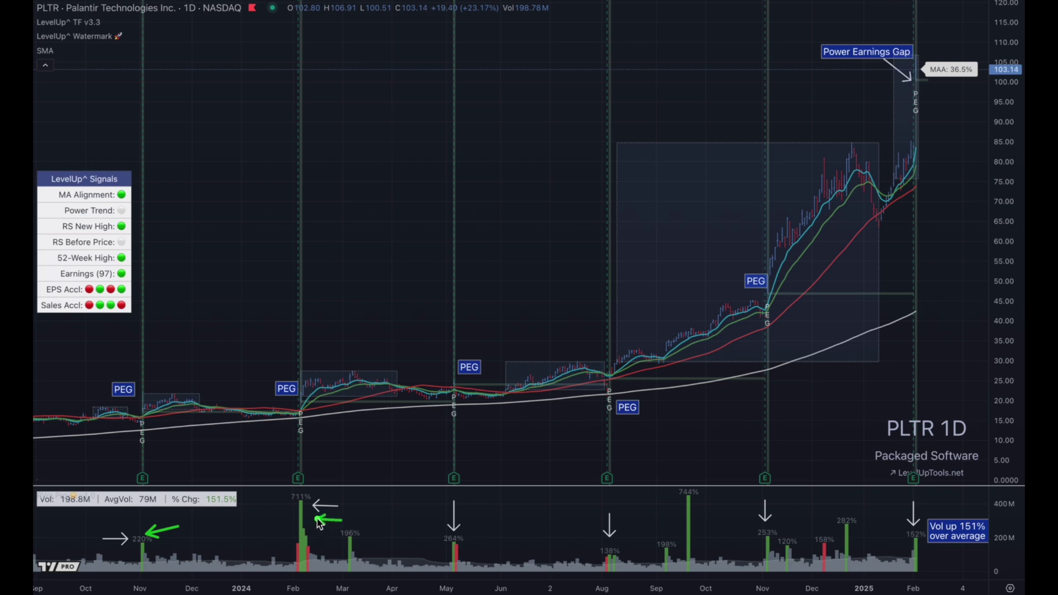
left_click_drag(481, 516, 466, 517)
left_click_drag(638, 510, 623, 519)
left_click_drag(774, 524, 774, 508)
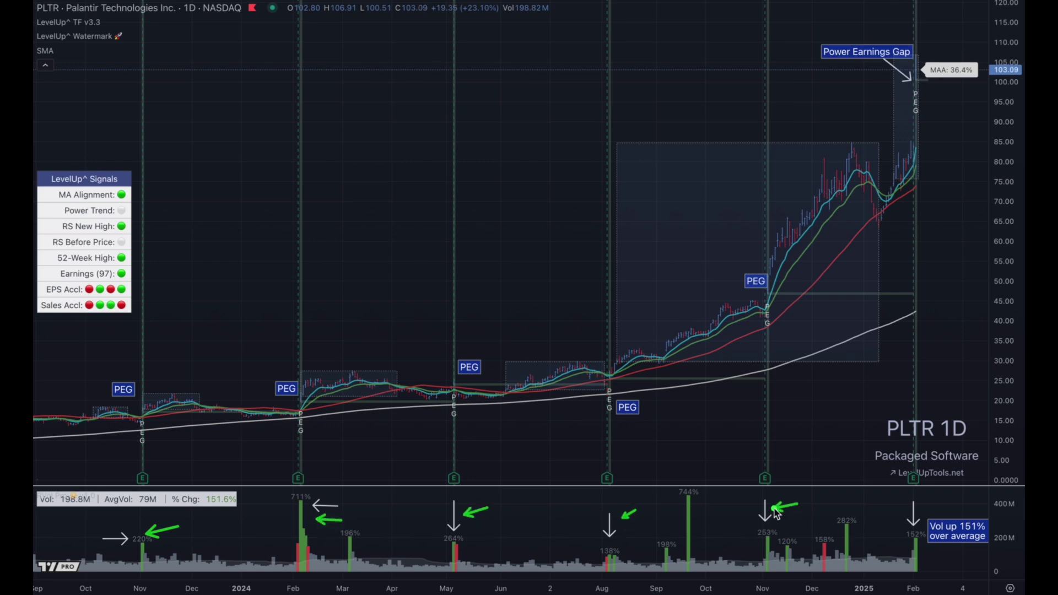
left_click_drag(894, 506, 903, 517)
key("Escape")
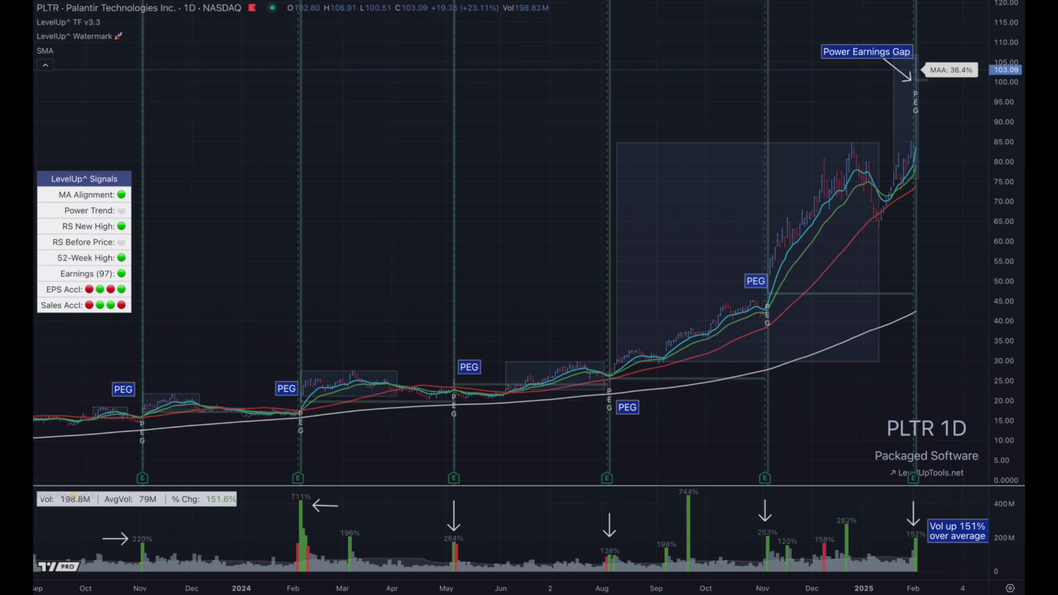
key("Down")
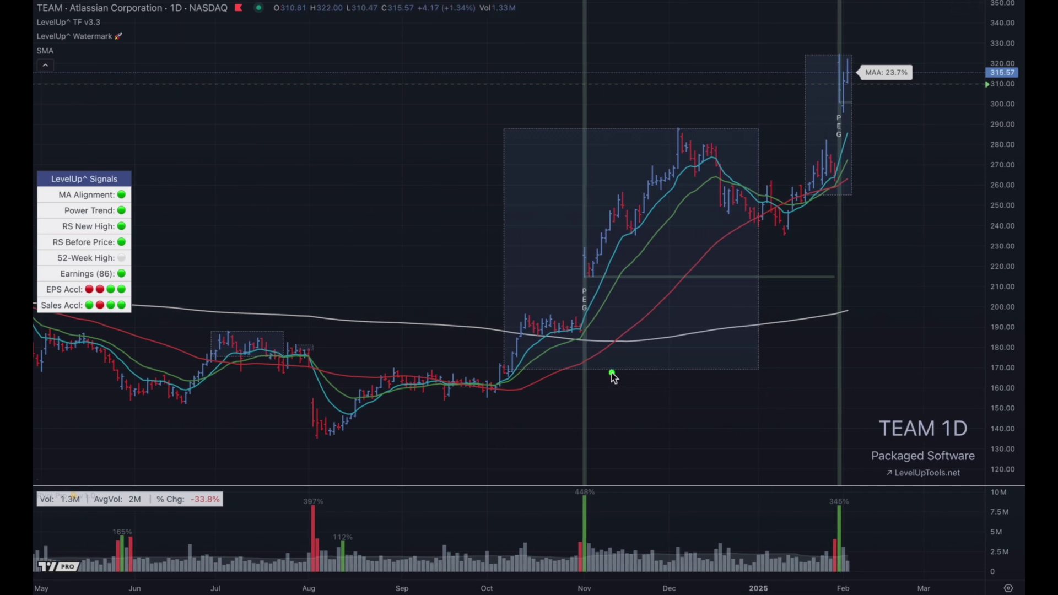
Point arrows at TEAM's November and latest PEG gap bars, then clear them.
mouse_move(649, 321)
left_mouse_down()
mouse_move(578, 282)
mouse_move(591, 285)
left_mouse_up()
left_click_drag(888, 138, 846, 105)
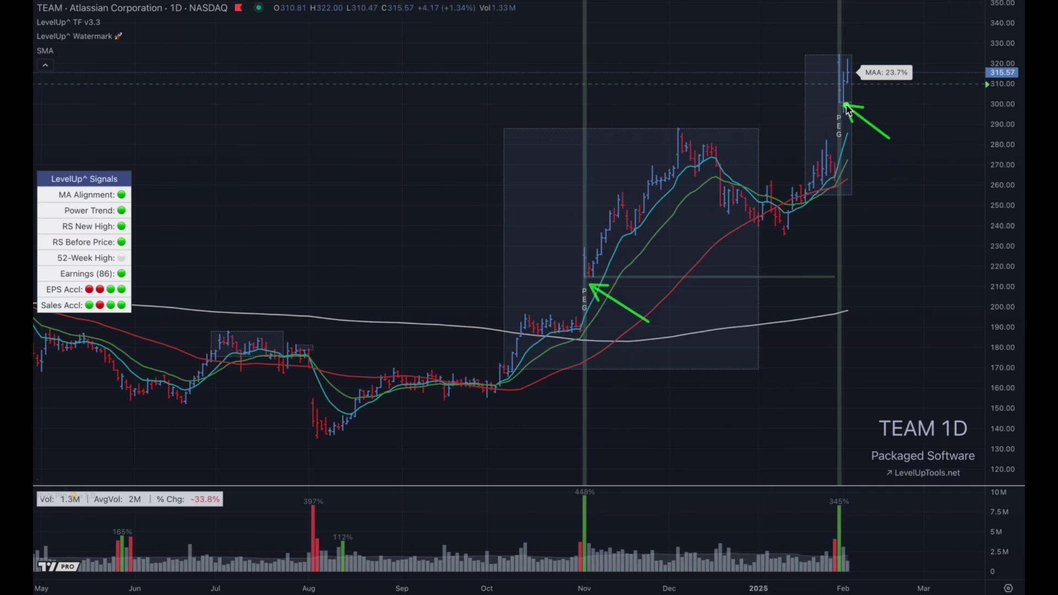
key("Escape")
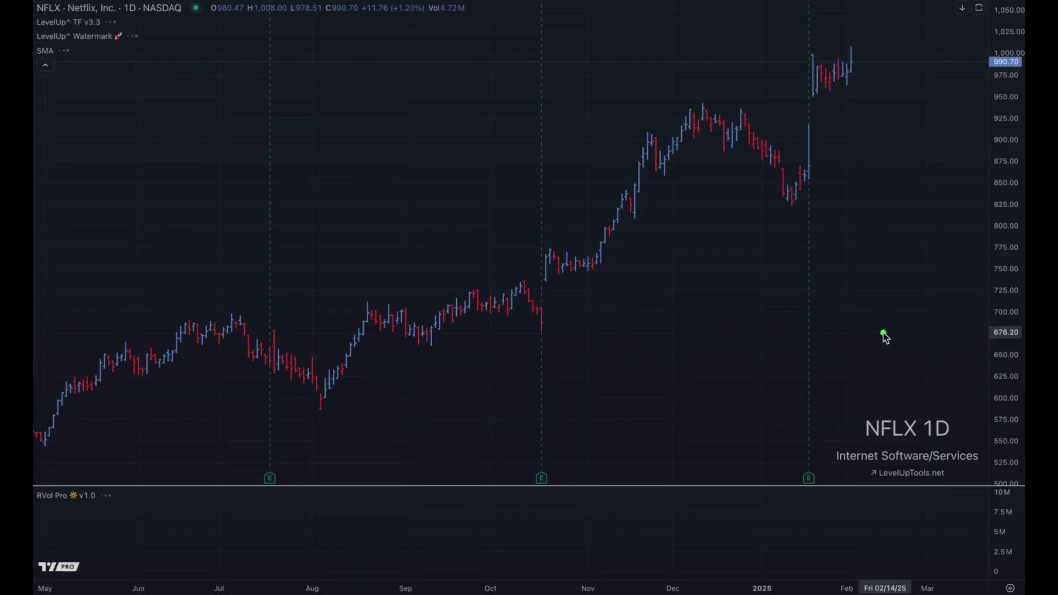
On NFLX, point arrows at the October and January PEG gaps and the October gap's base.
left_click_drag(579, 315, 558, 283)
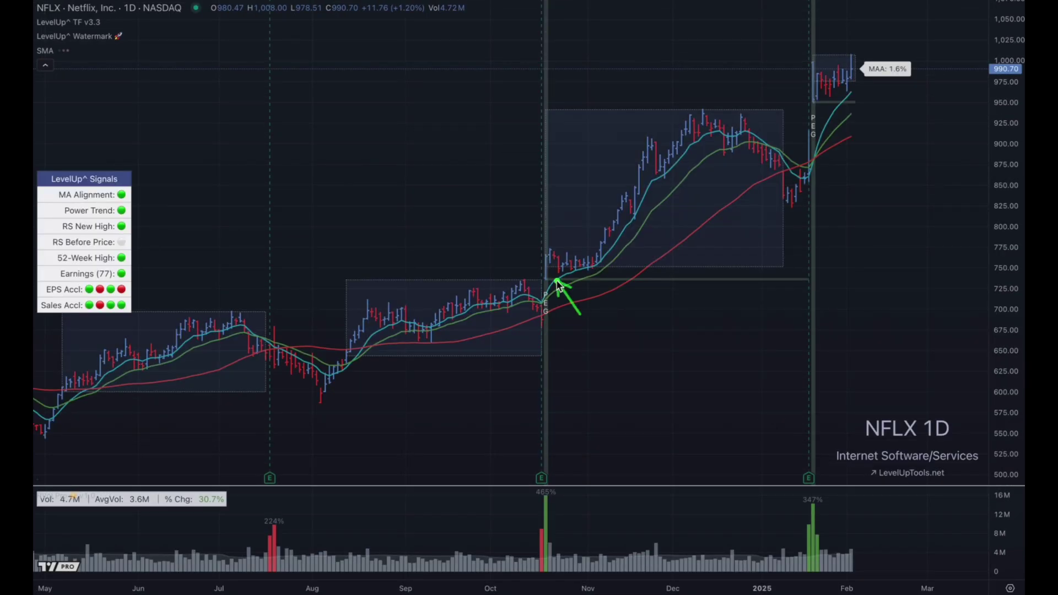
left_click_drag(866, 139, 818, 109)
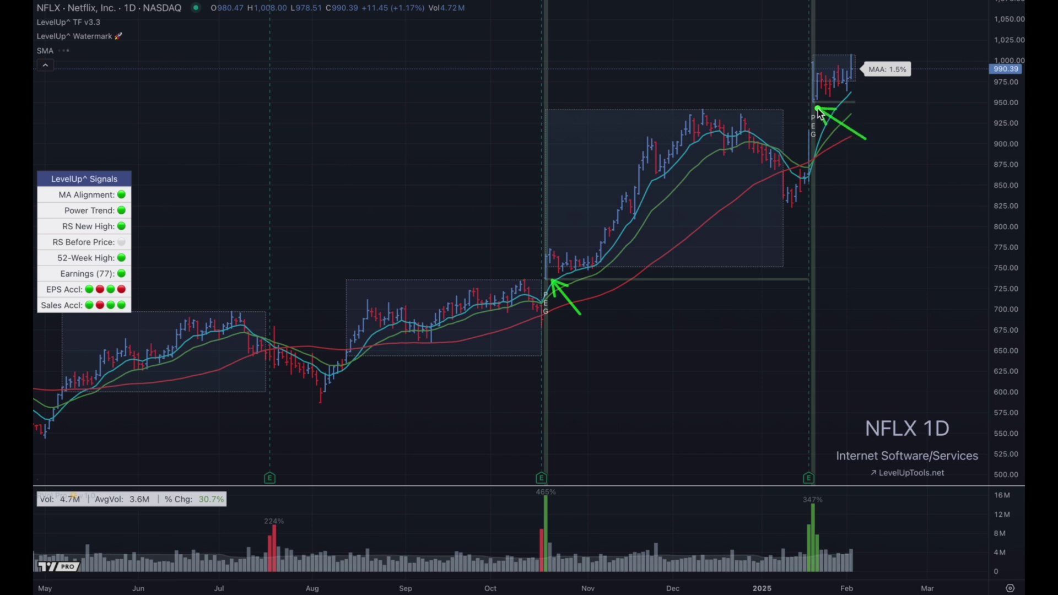
key("Escape")
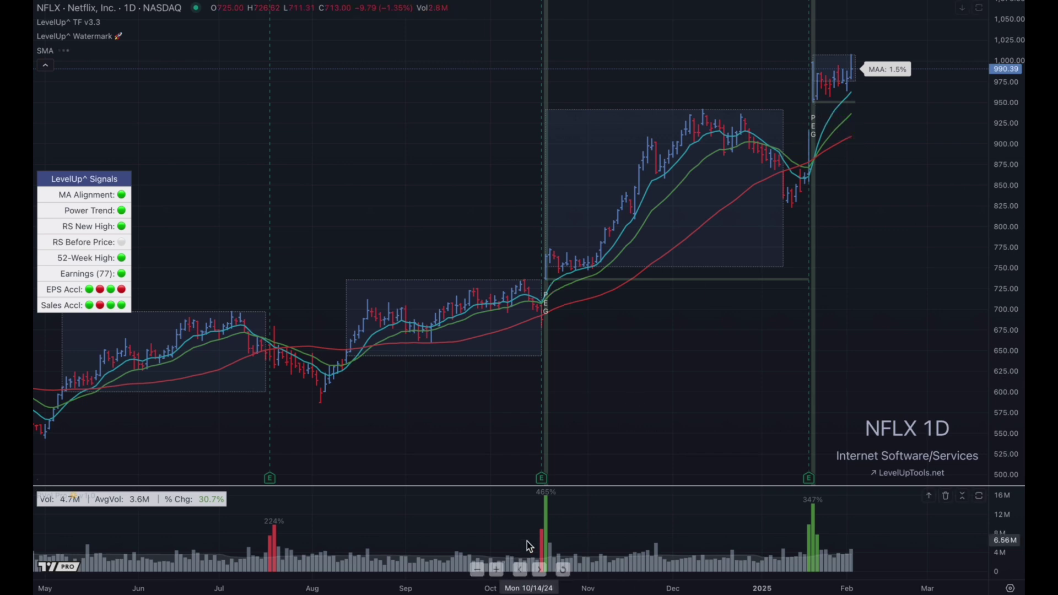
left_click_drag(610, 350, 610, 262)
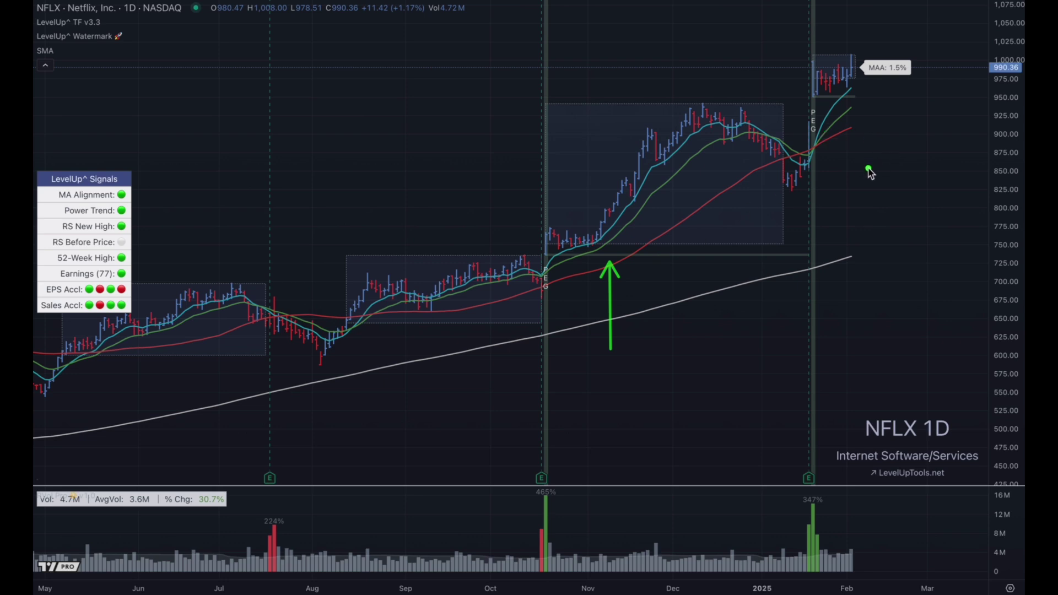
mouse_move(850, 142)
left_mouse_down()
mouse_move(800, 106)
mouse_move(820, 105)
mouse_move(804, 101)
mouse_move(809, 116)
mouse_move(806, 107)
mouse_move(837, 96)
left_mouse_up()
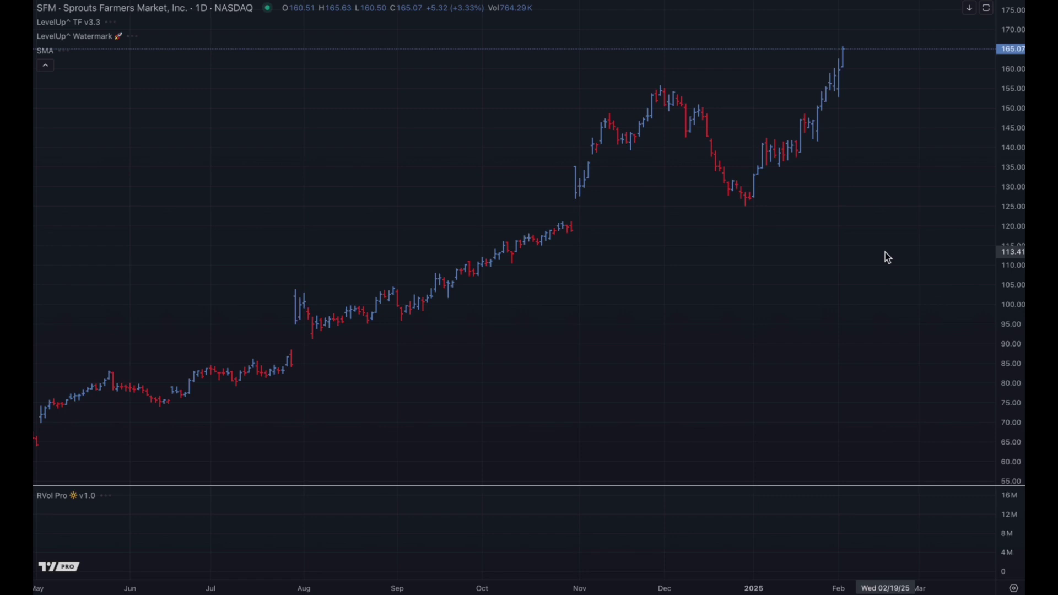
Zoom the SFM chart and point arrows at the 243%, 192%, 407% and 272% volume spikes.
scroll(885, 252, "down", 5)
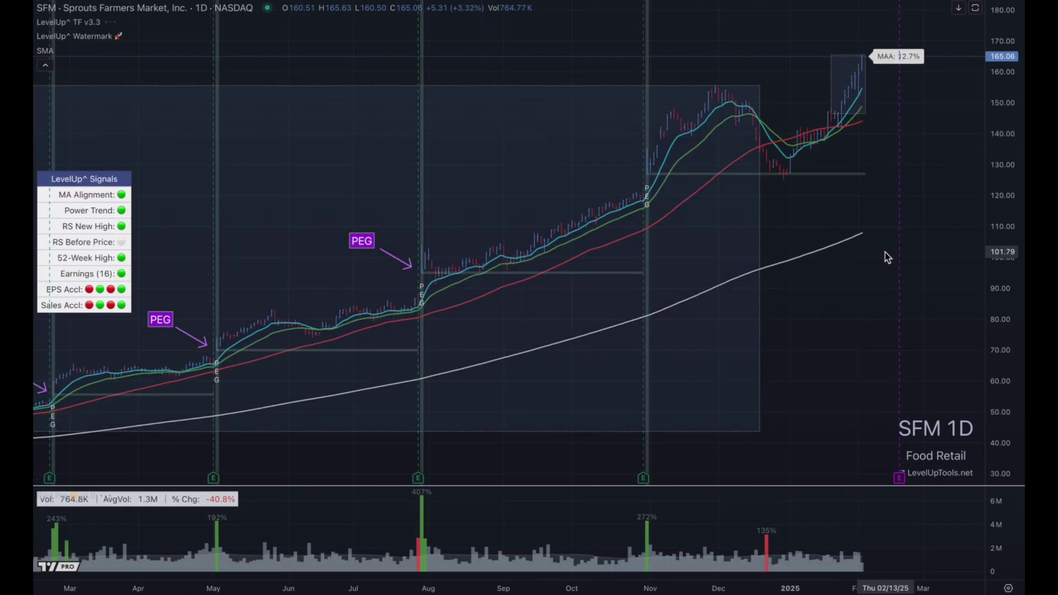
scroll(885, 252, "up", 3)
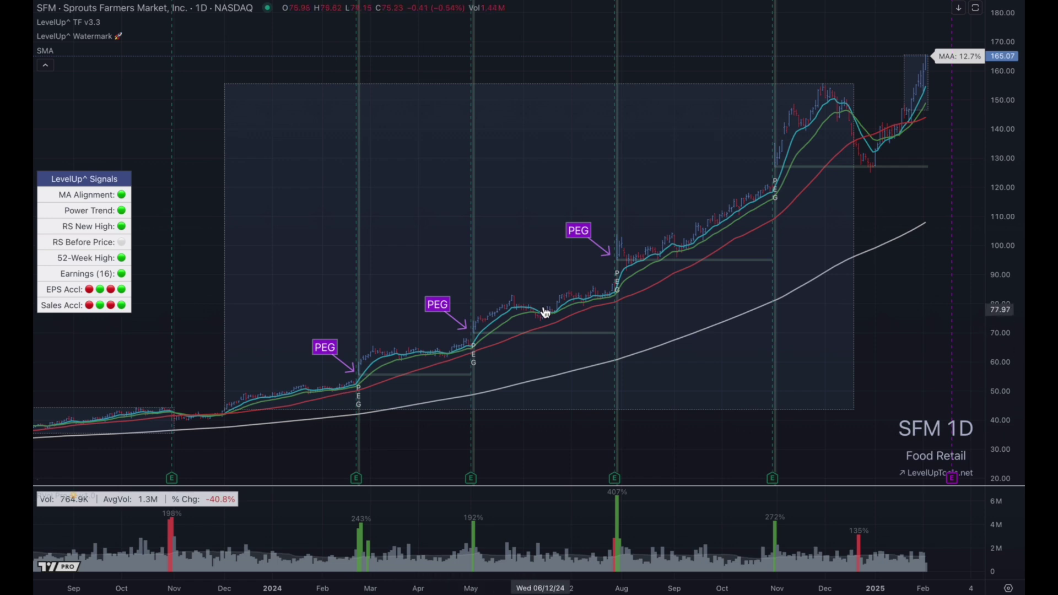
left_click_drag(430, 510, 371, 521)
left_click_drag(516, 504, 485, 515)
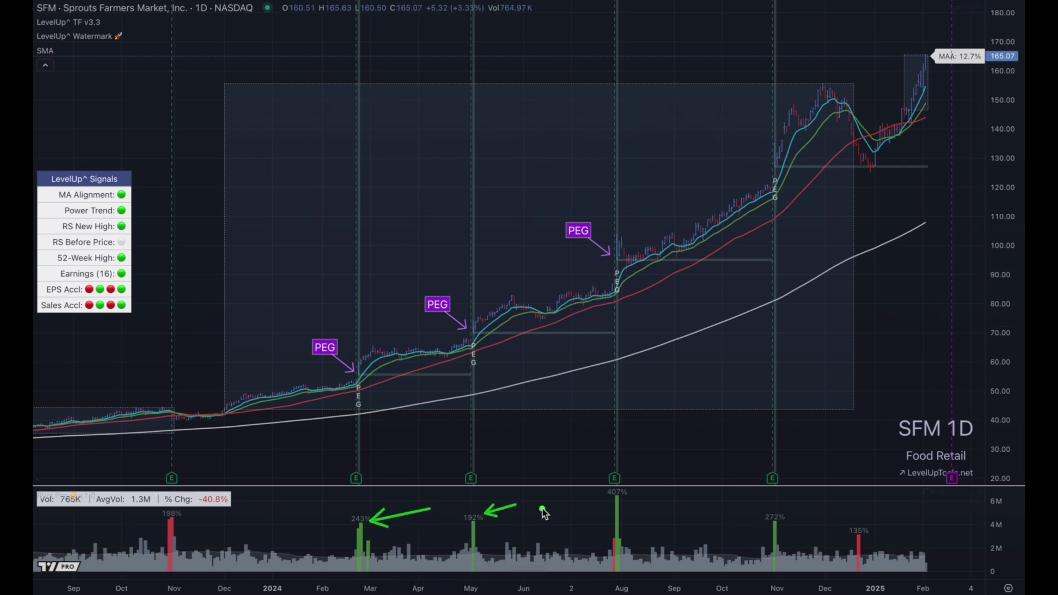
left_click_drag(659, 501, 634, 506)
left_click_drag(827, 503, 789, 519)
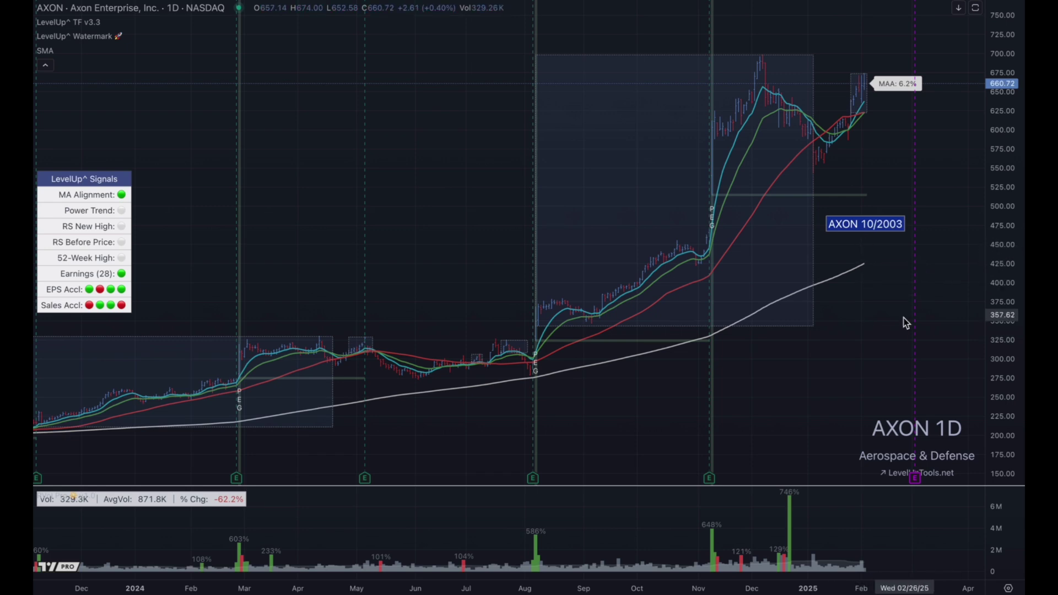
Jump AXON back to its late-2003 PEG gap and trace the run to the April peak.
key("alt+g")
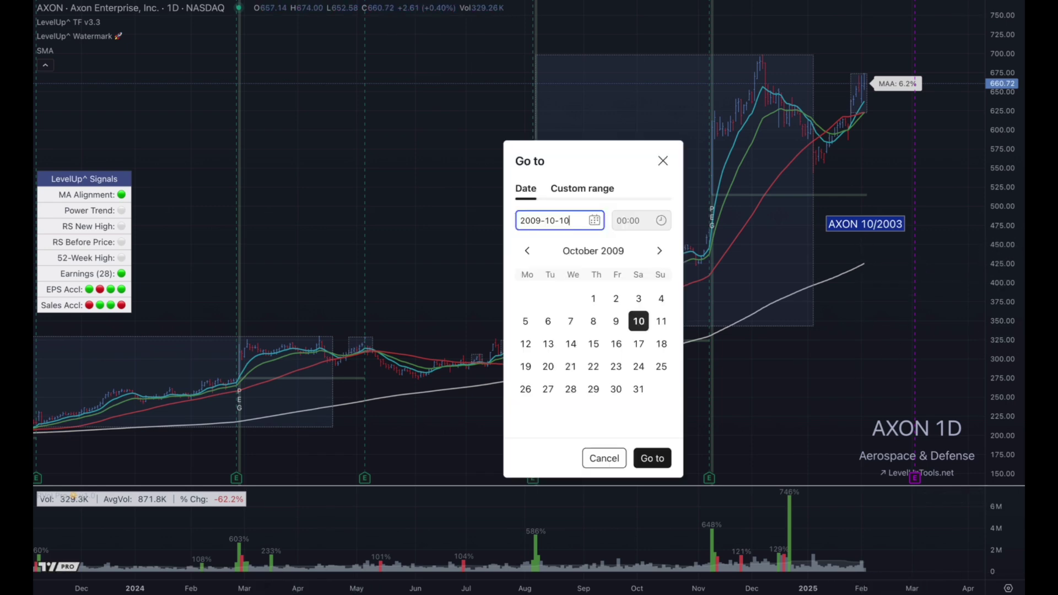
key("Return")
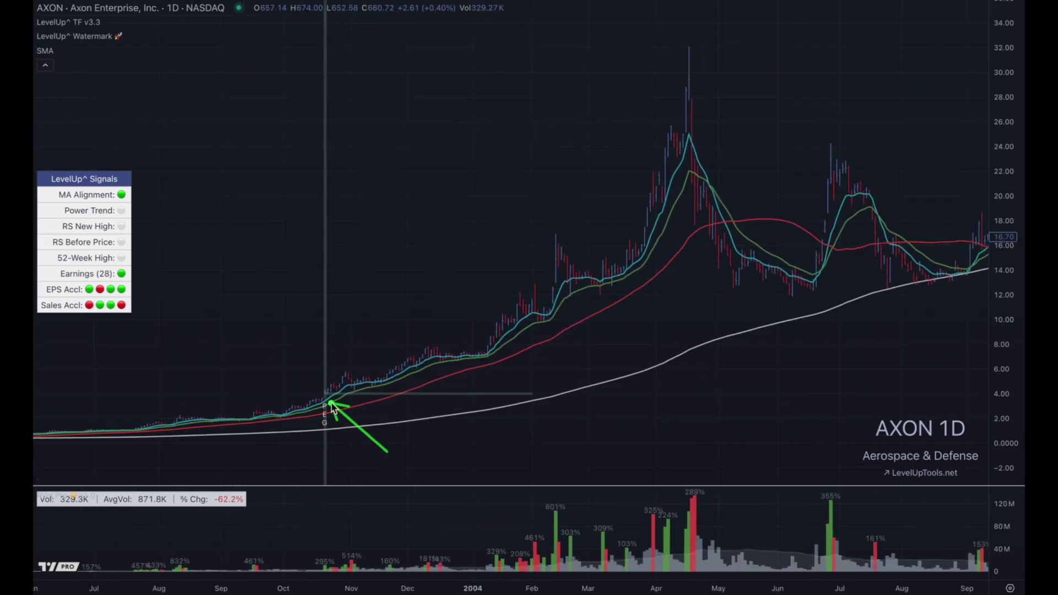
mouse_move(333, 380)
left_mouse_down()
mouse_move(570, 270)
mouse_move(669, 187)
left_mouse_up()
left_click_drag(689, 286, 709, 241)
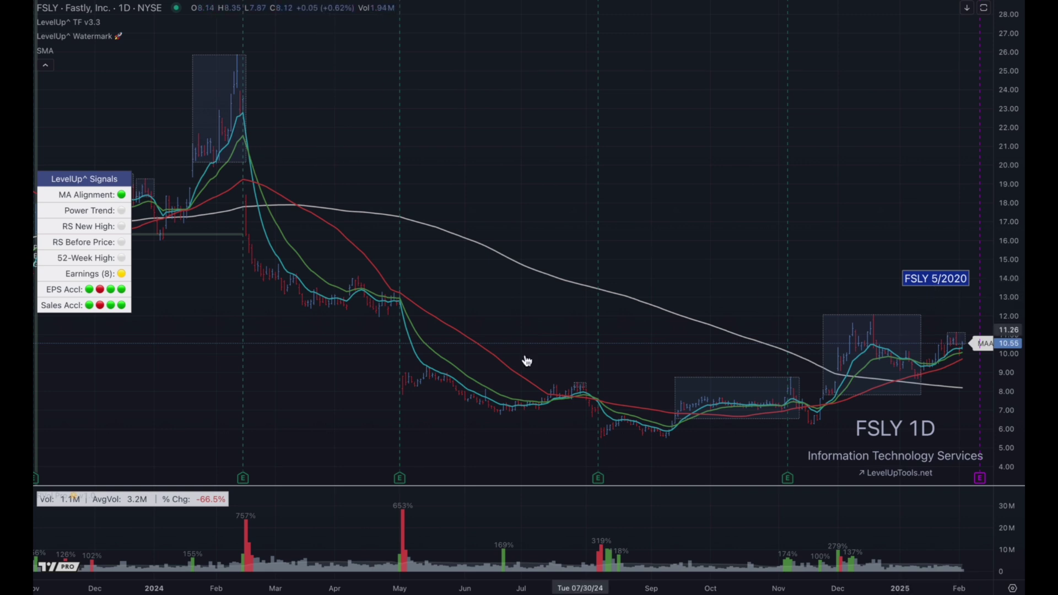
Jump FSLY to May 2020 and trace the PEG gap's move to the 90.42 (338.19%) peak.
key("alt+g")
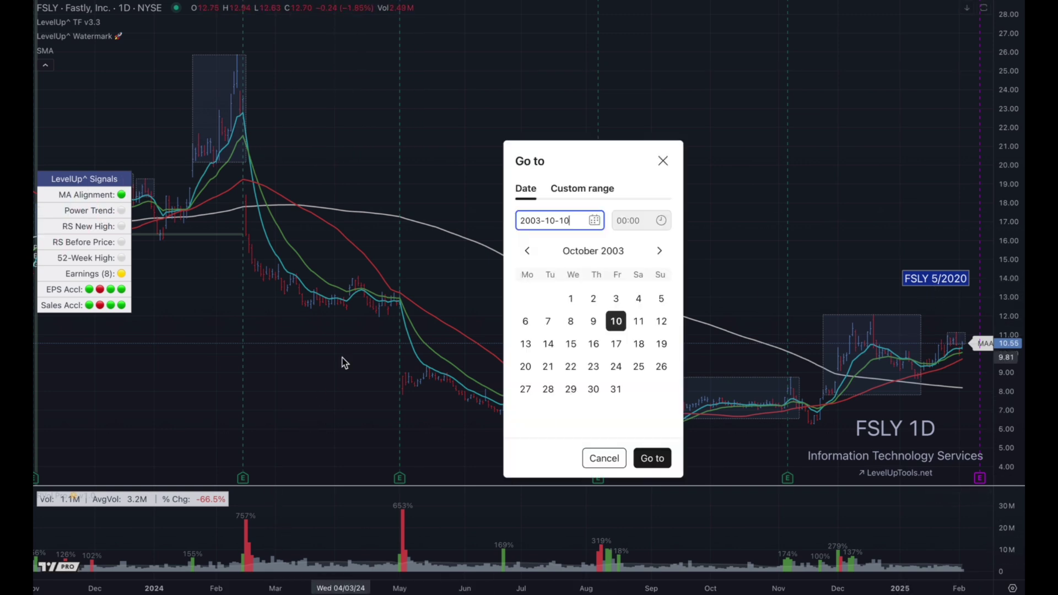
key("Return")
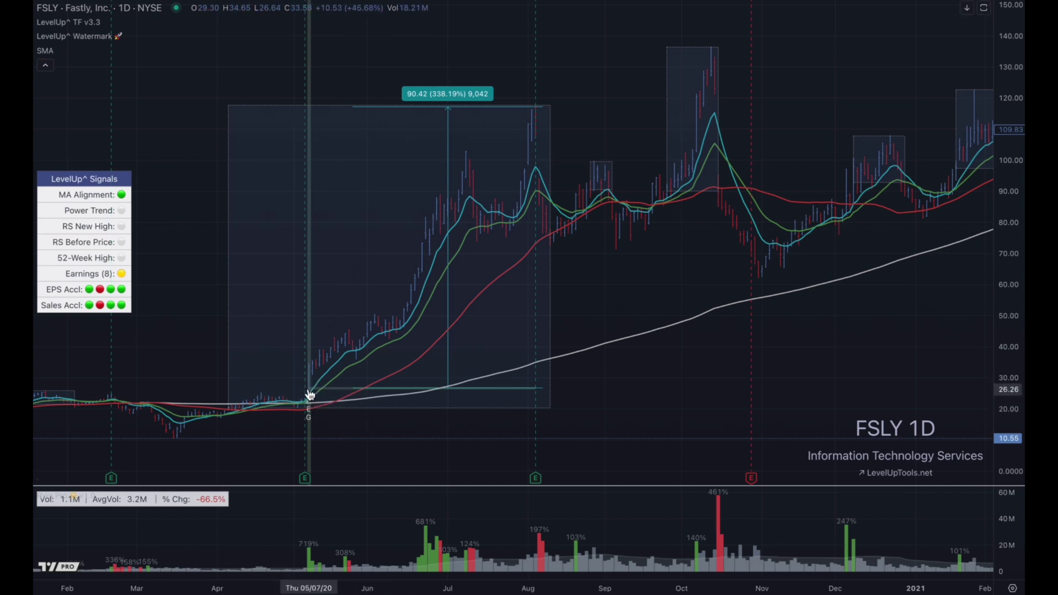
left_click_drag(313, 391, 437, 118)
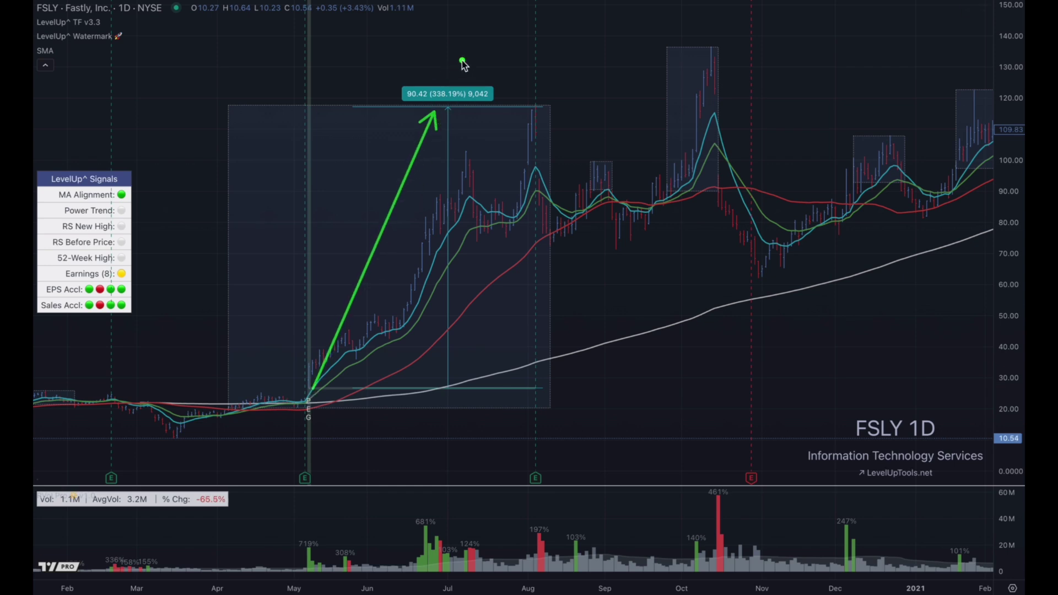